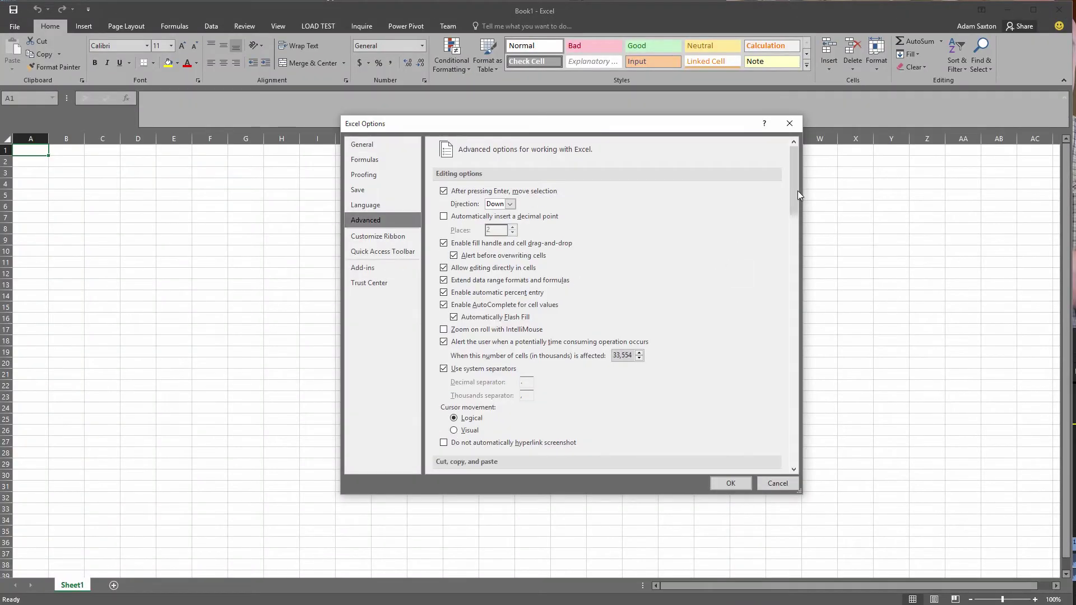
- Show the COM Add-ins list and confirm Power Map, Power Pivot and Power View for Excel are enabled
left_click_drag(798, 187, 795, 440)
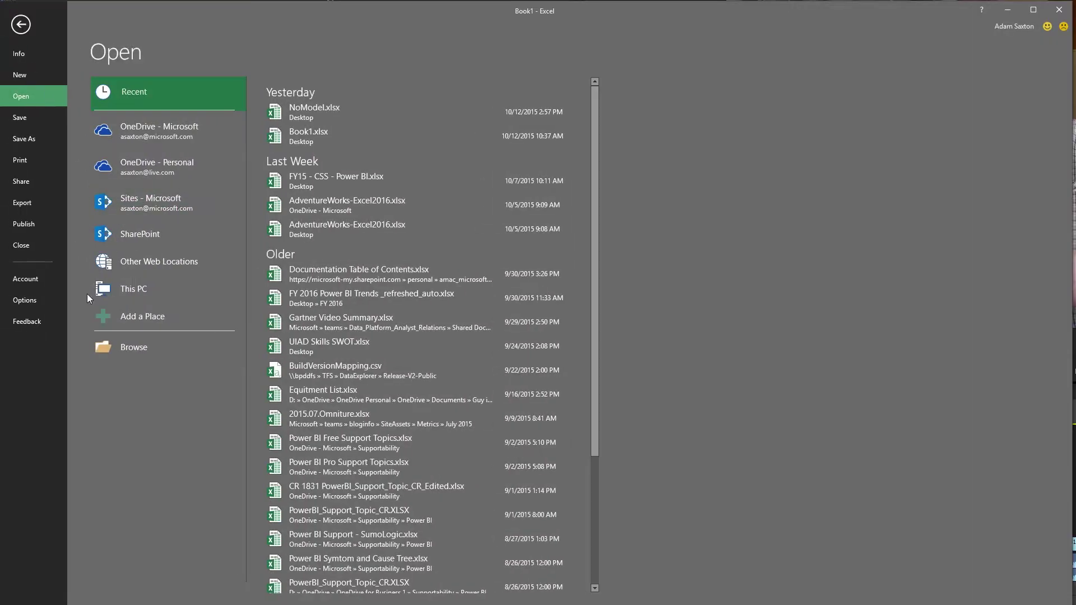
left_click(57, 299)
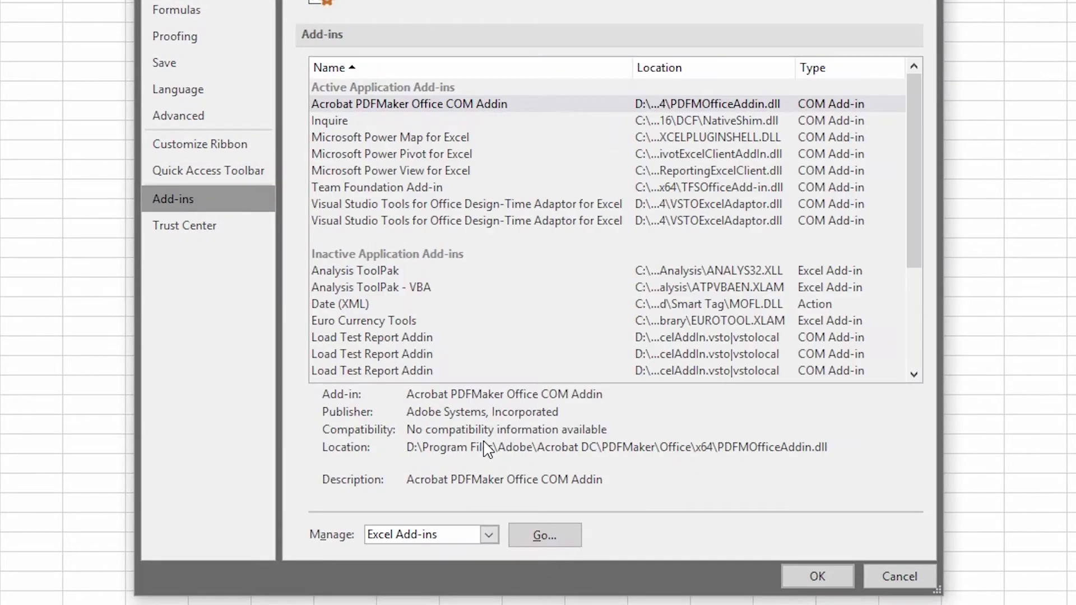
left_click(482, 535)
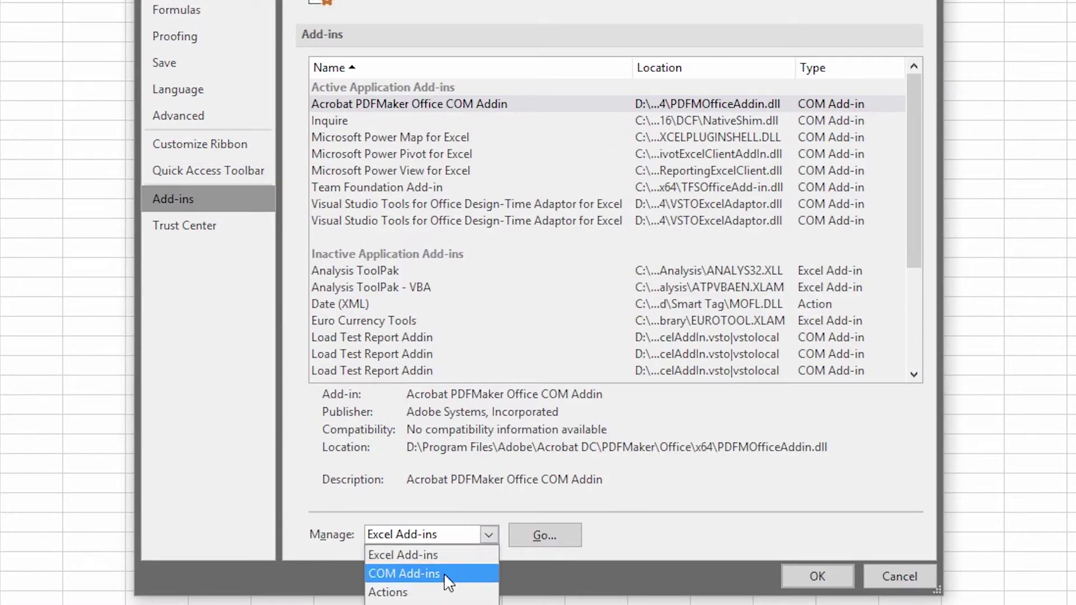
left_click(404, 574)
left_click(543, 536)
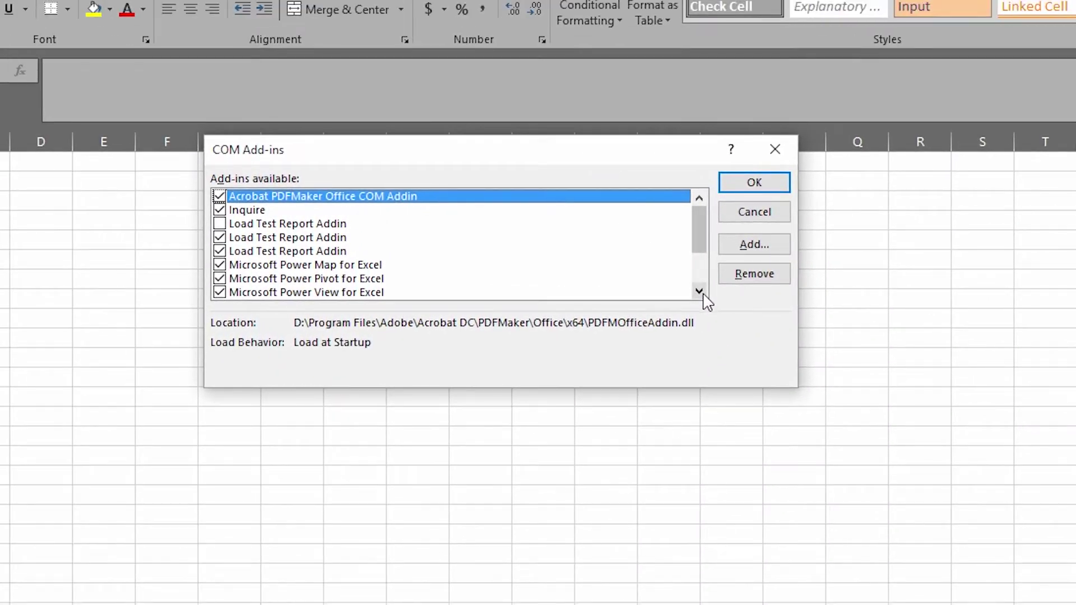
left_click(699, 291)
left_click(699, 291)
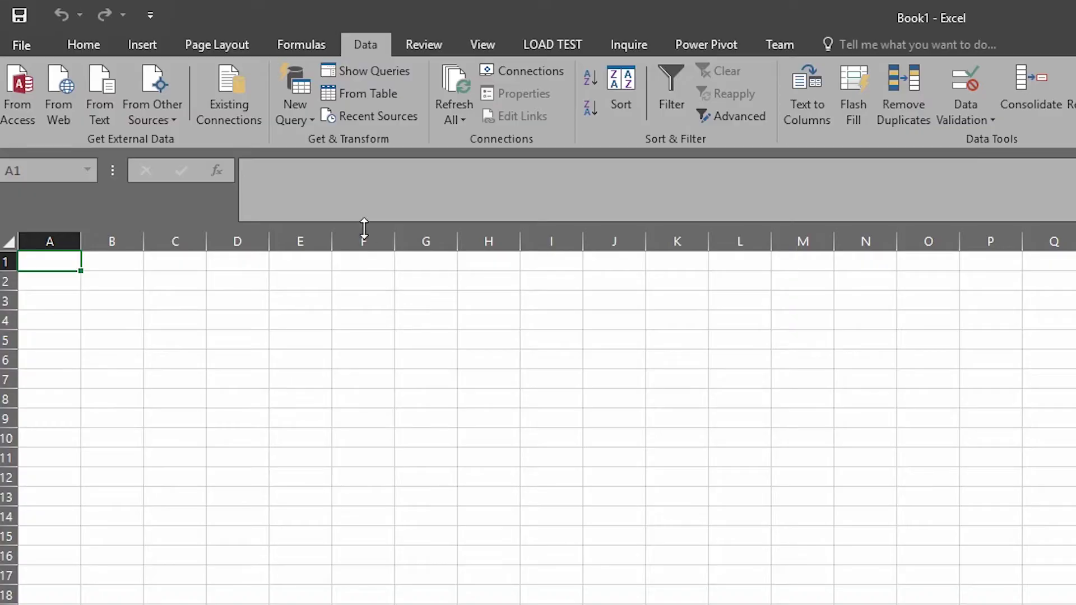
- Show the workbook's five loaded queries in the Queries pane
left_click(291, 117)
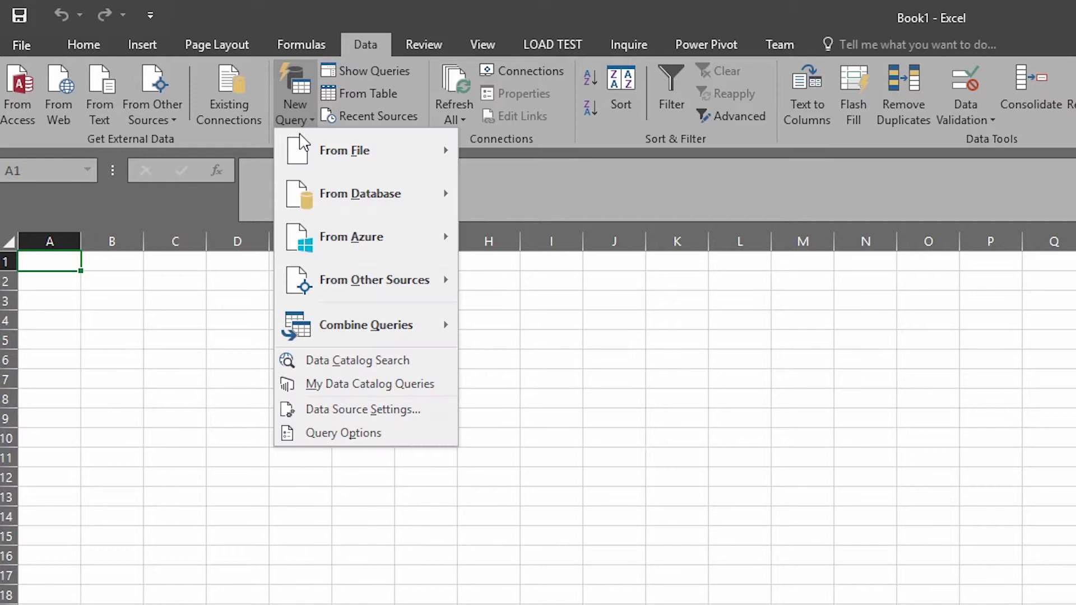
mouse_move(342, 190)
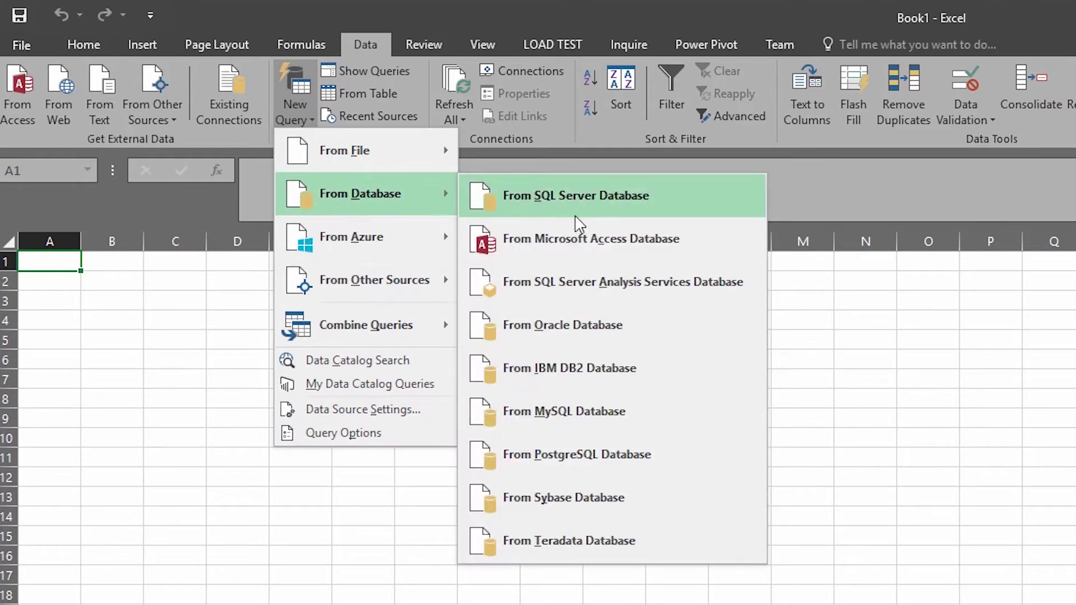
left_click(371, 71)
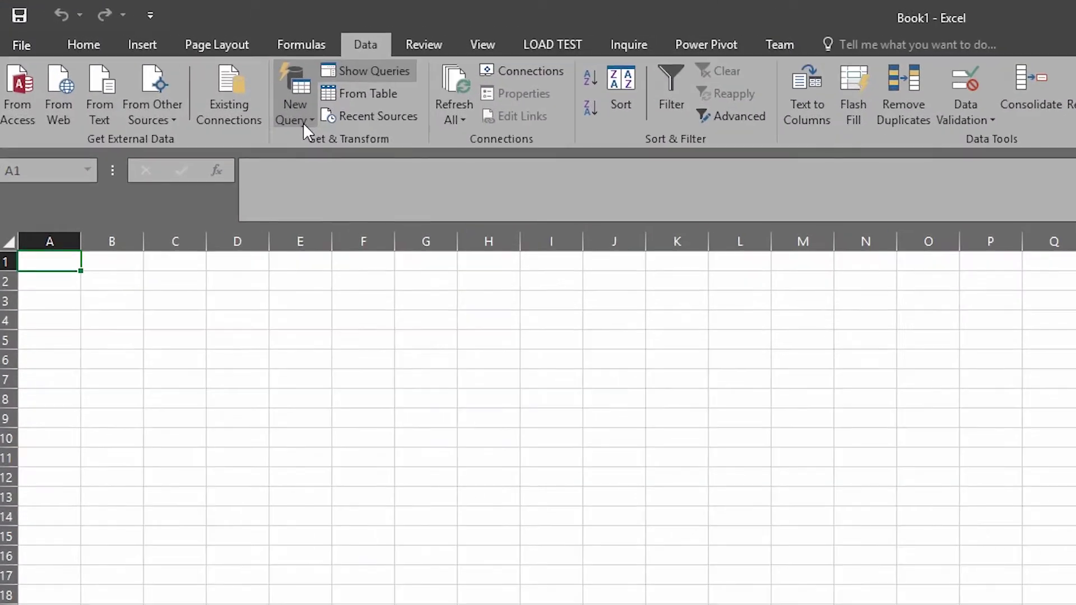
- View the Query Options Diagnostics page showing version 2.24.4065.1401
left_click(175, 70)
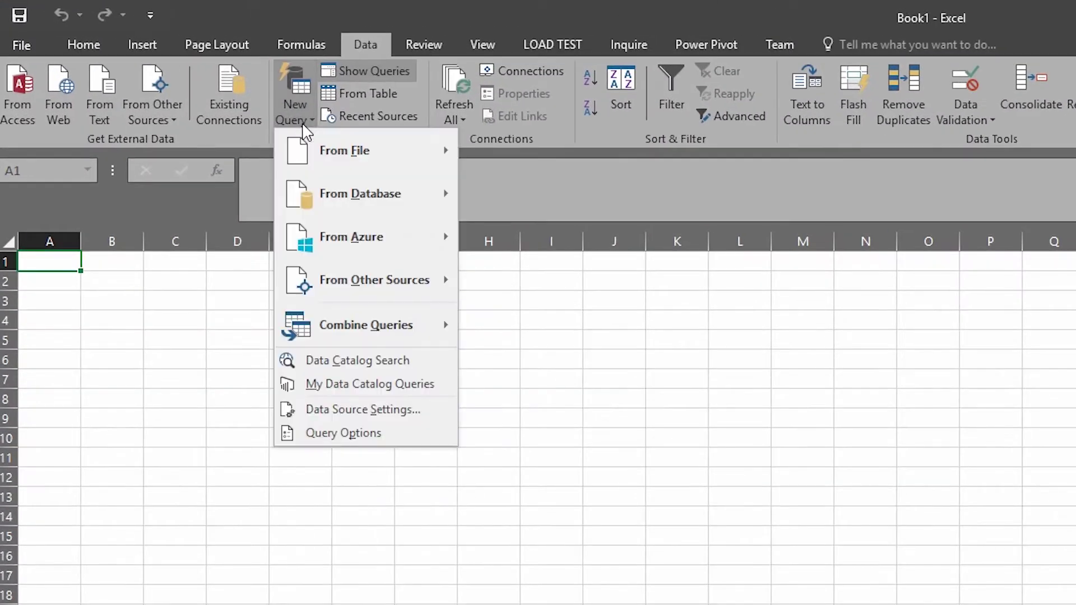
left_click(353, 434)
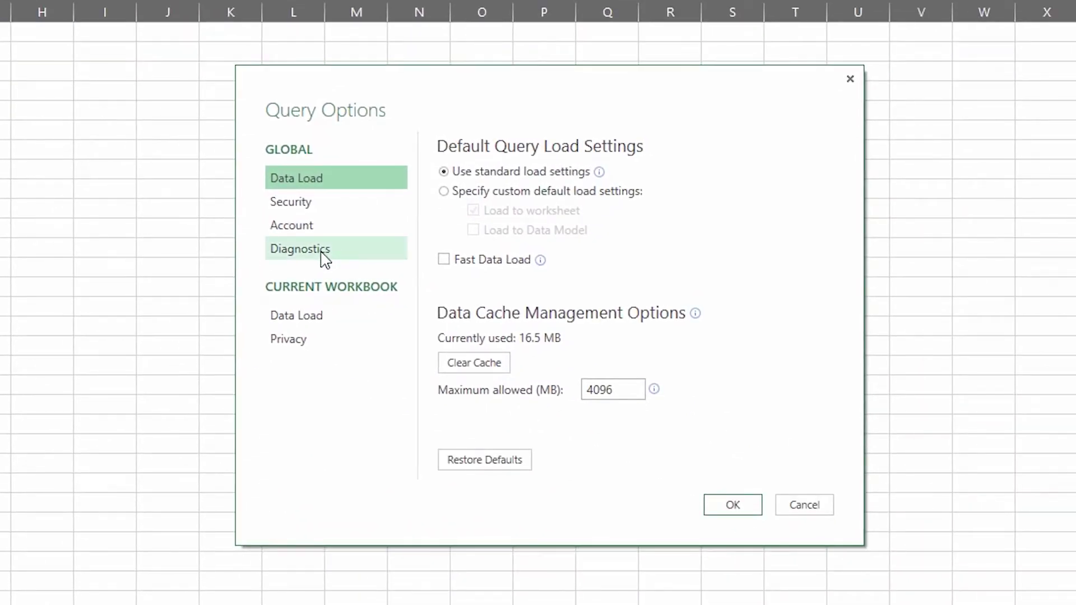
left_click(325, 260)
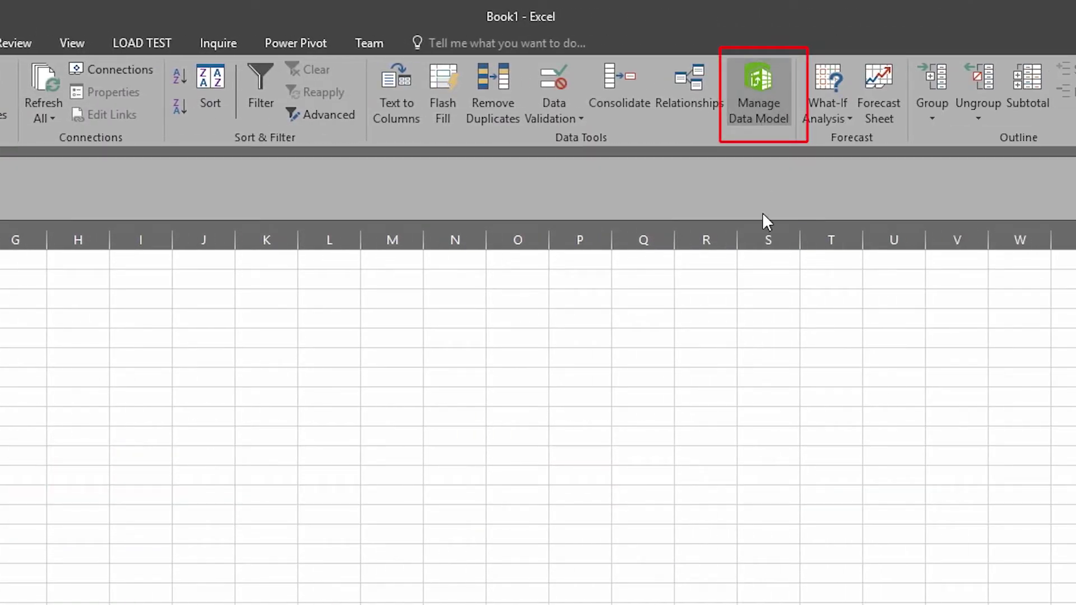
- View the date table in the Power Pivot data model, close it, and show the Power Pivot tab
left_click(759, 92)
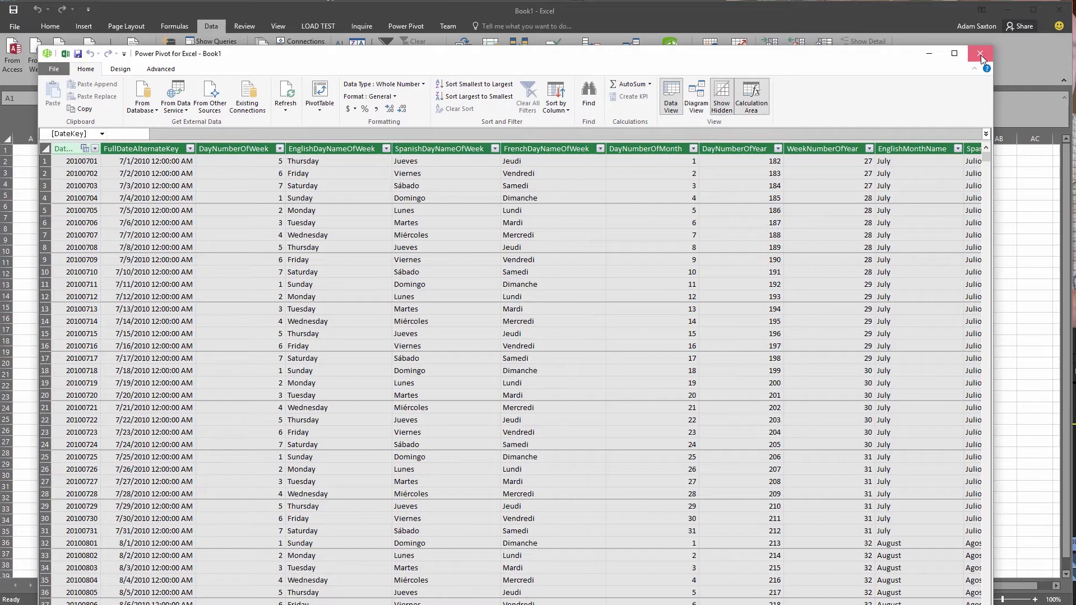
left_click(981, 54)
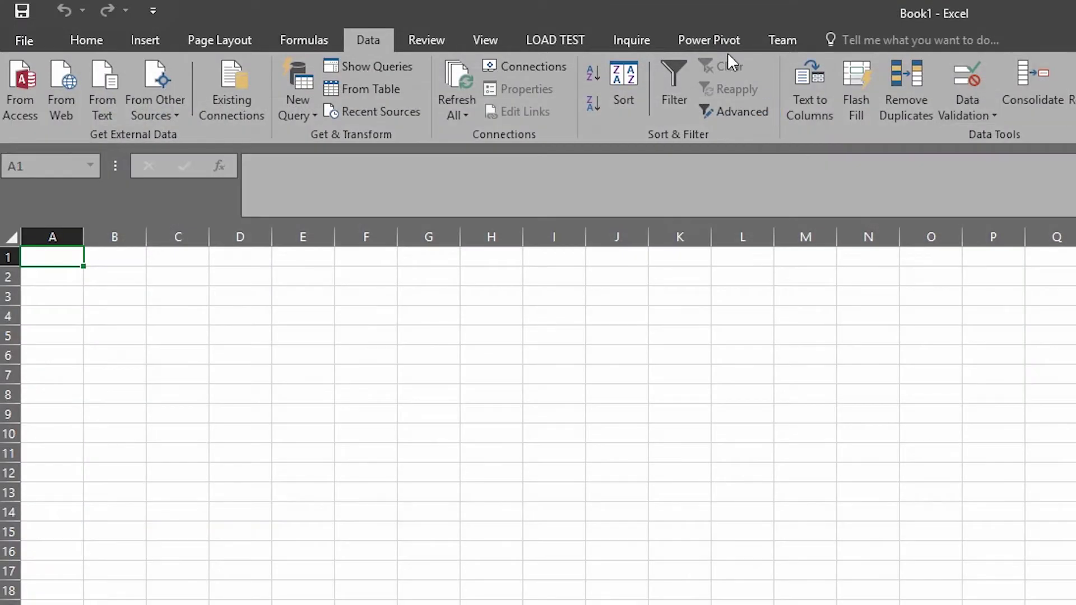
left_click(721, 39)
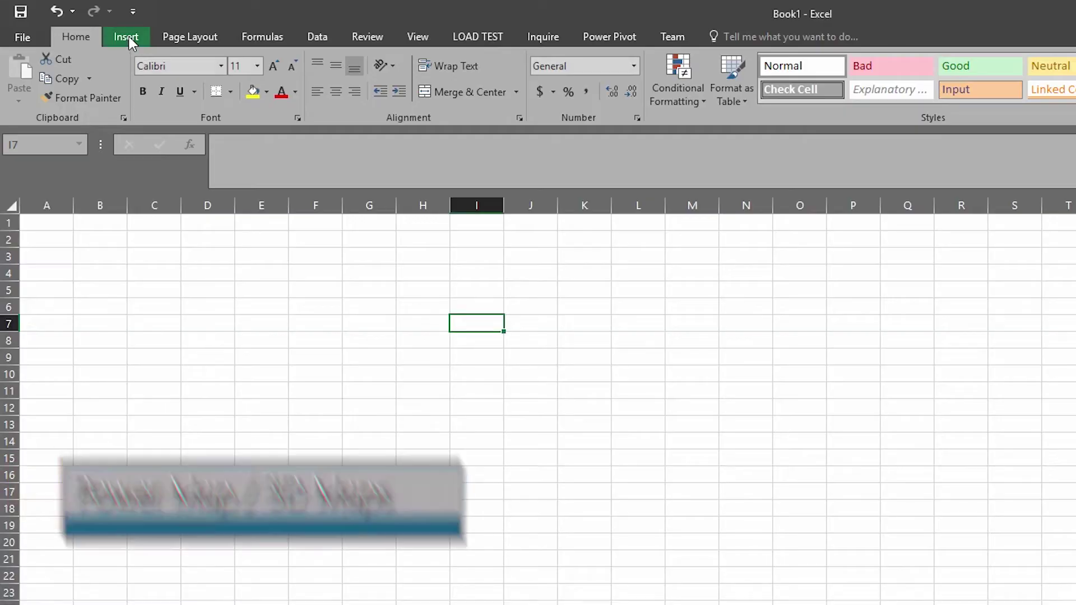
- Open 3D Maps from the Insert tab to display the Launch 3D Maps window with Tour 1
left_click(129, 36)
left_click(787, 102)
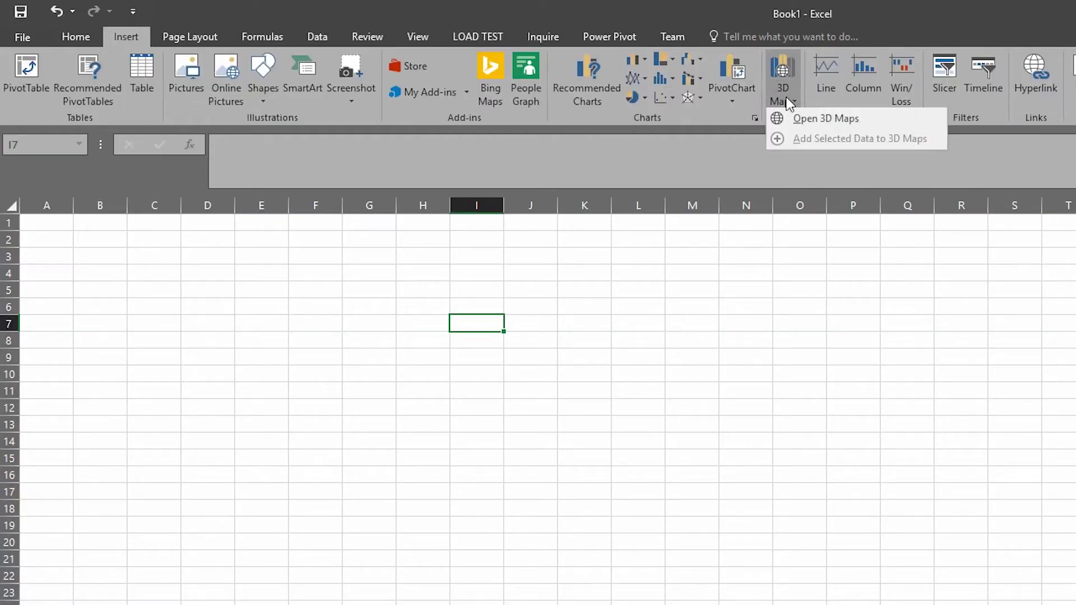
left_click(836, 121)
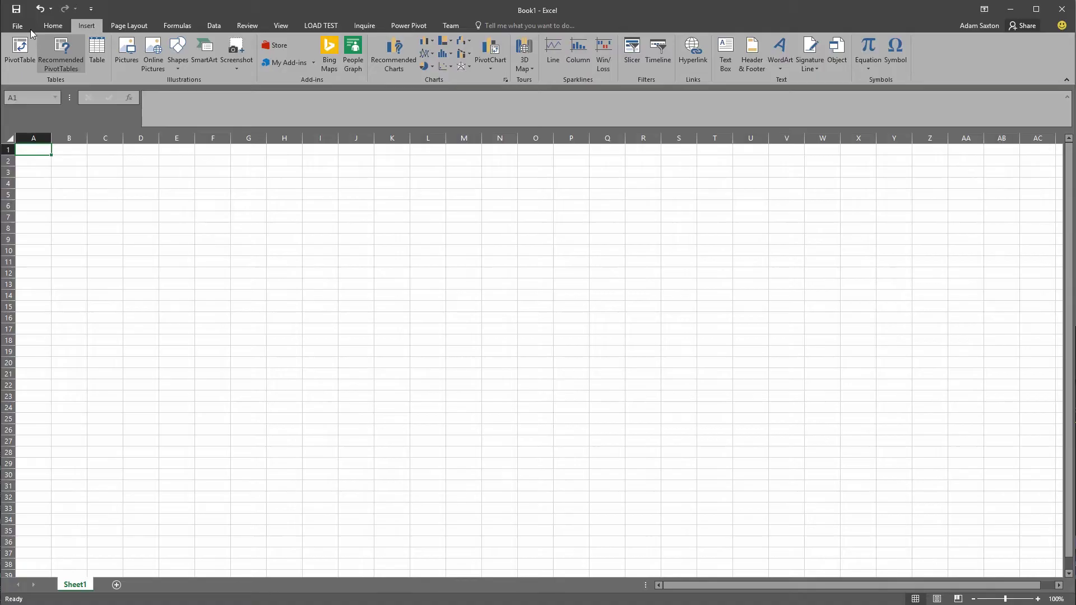
- Add a new custom group to the Insert tab in ribbon customization
left_click(17, 24)
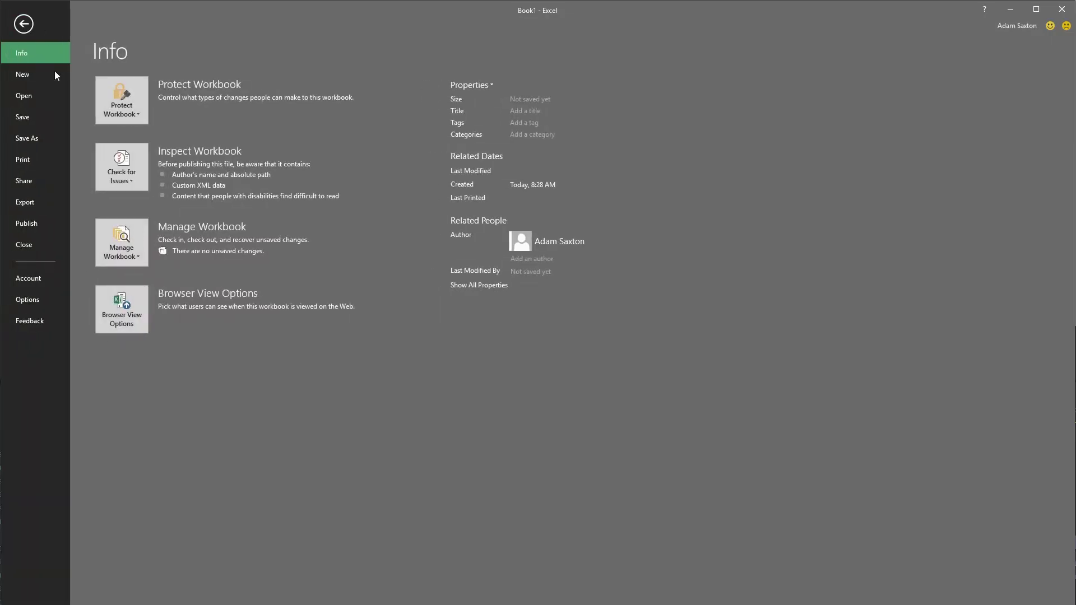
left_click(30, 300)
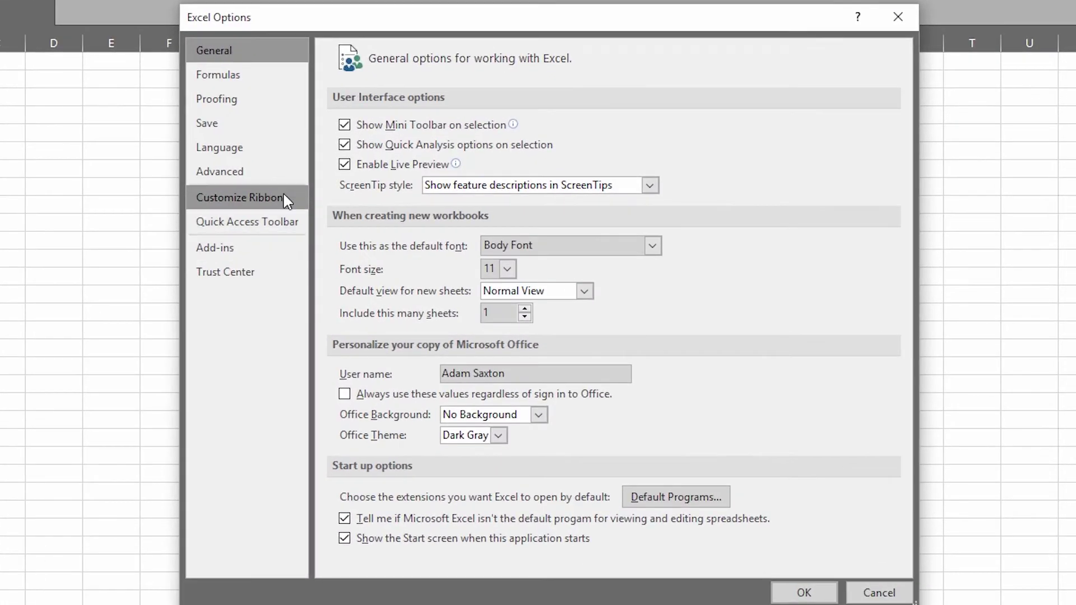
left_click(283, 198)
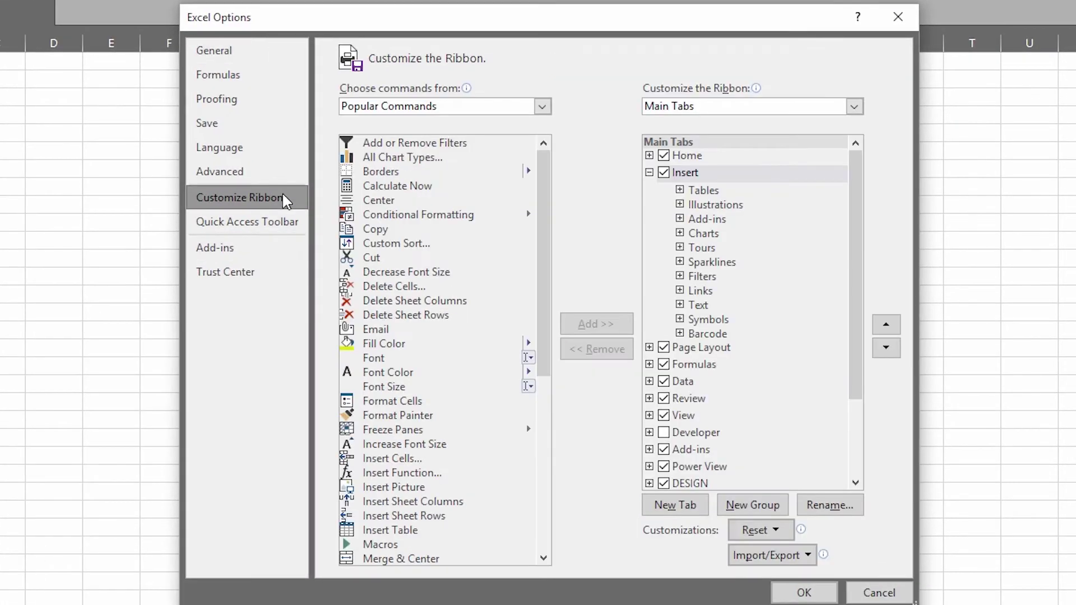
left_click(771, 510)
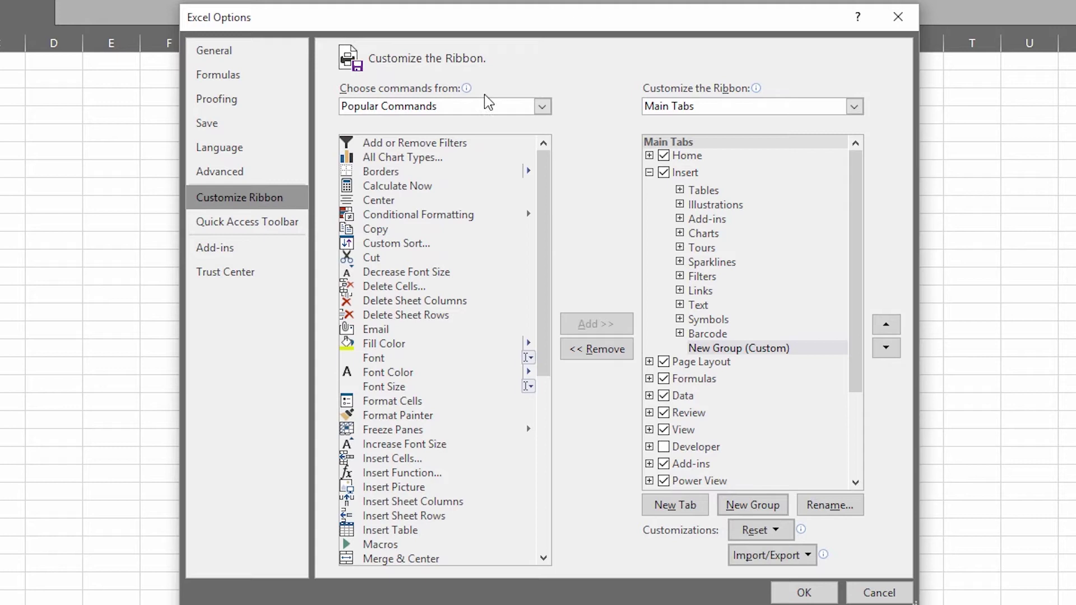
- Add the 'Insert a Power View Report' command from Commands Not in the Ribbon to the new group
left_click(485, 109)
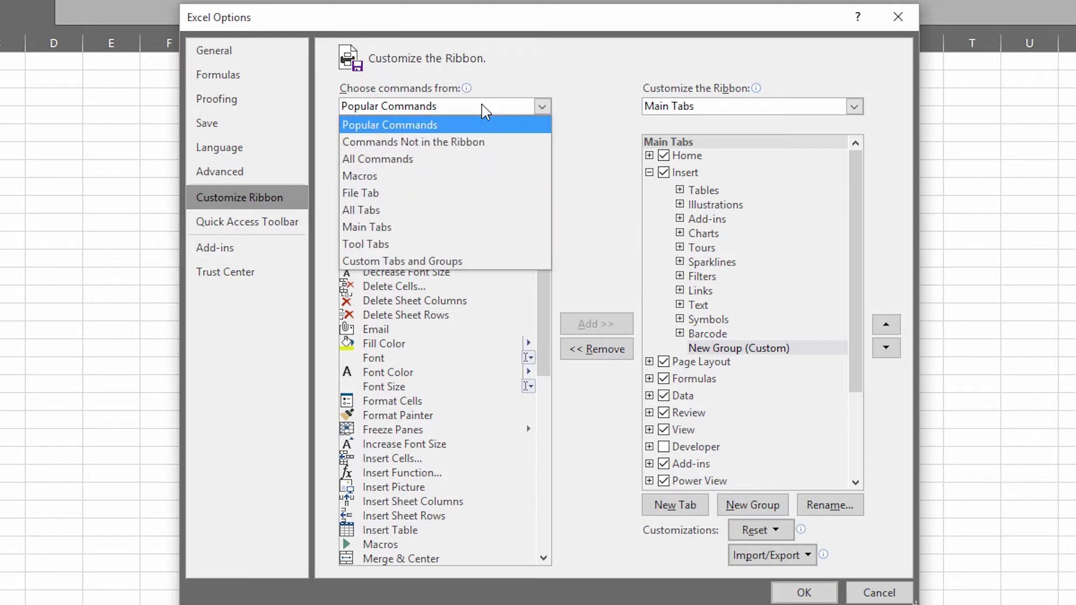
left_click(477, 143)
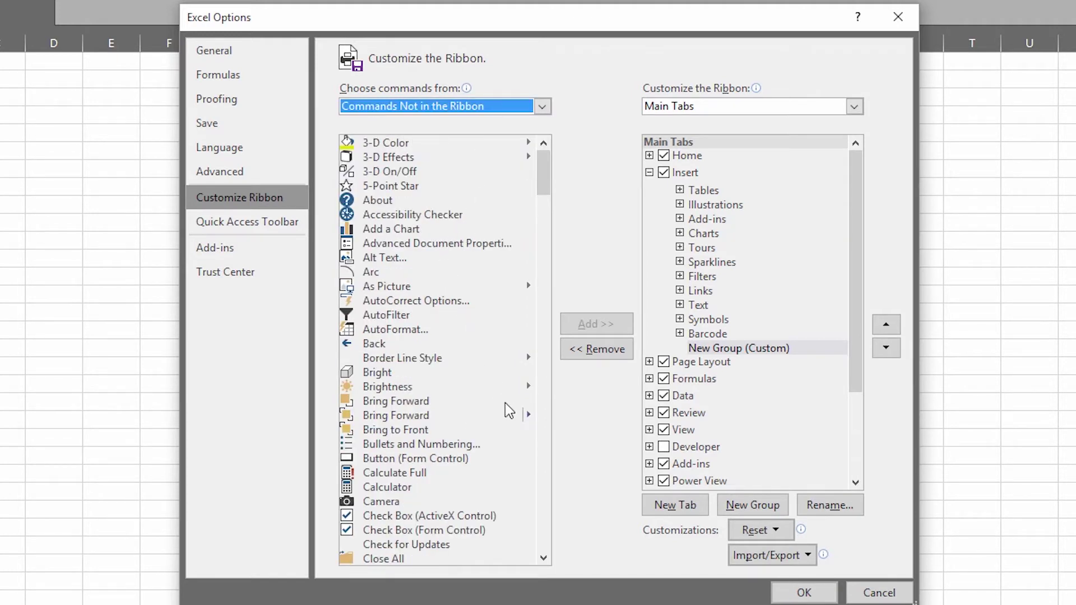
left_click_drag(545, 183, 569, 313)
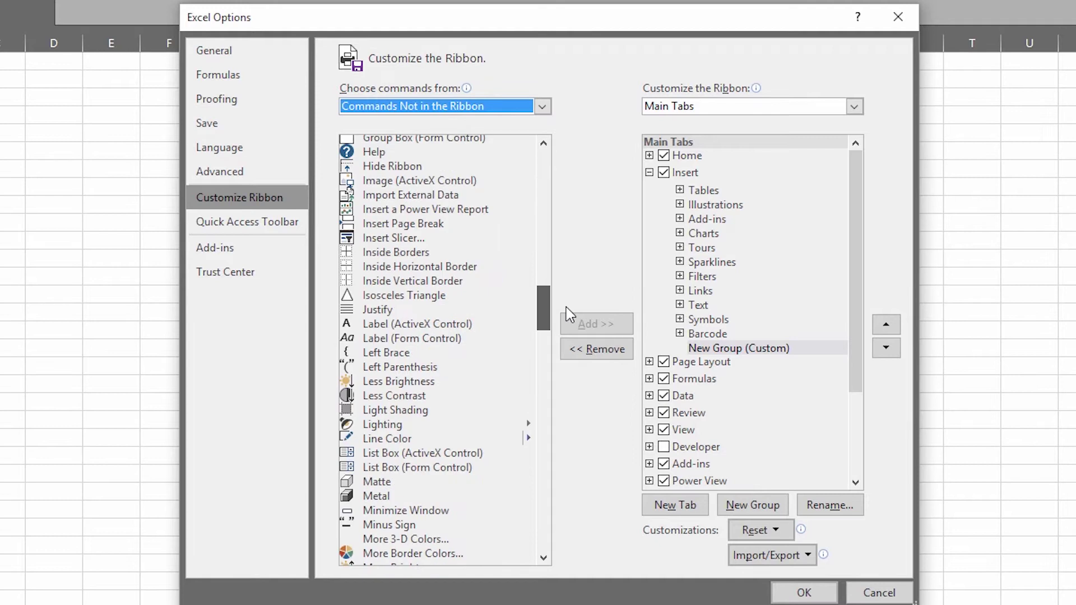
left_click(491, 213)
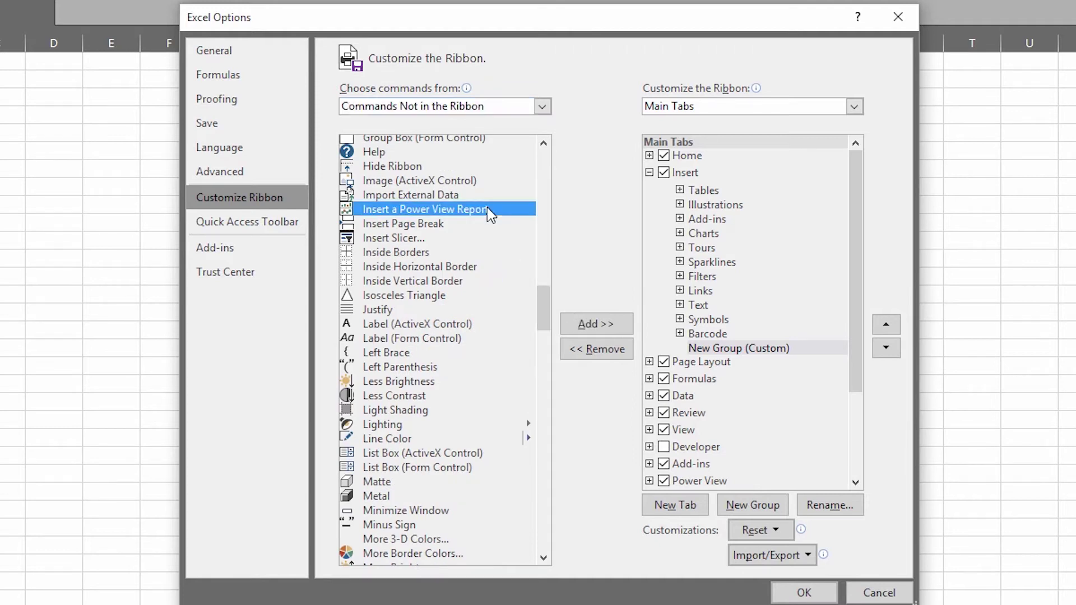
left_click(606, 324)
- Rename the group to 'Power View', apply the ribbon changes, and insert a blank Power View sheet
left_click(835, 506)
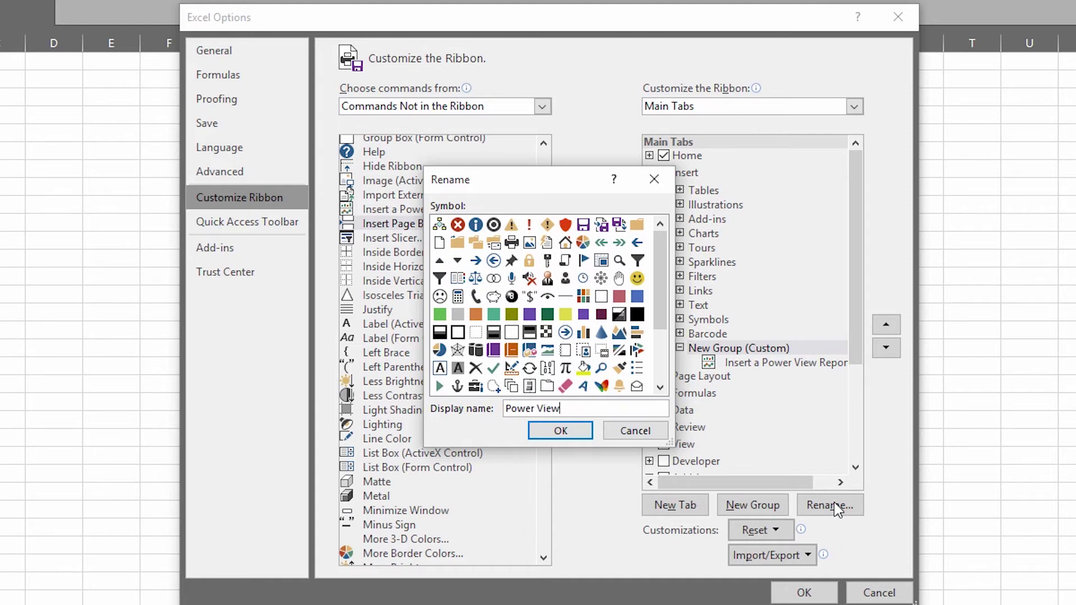
left_click(560, 430)
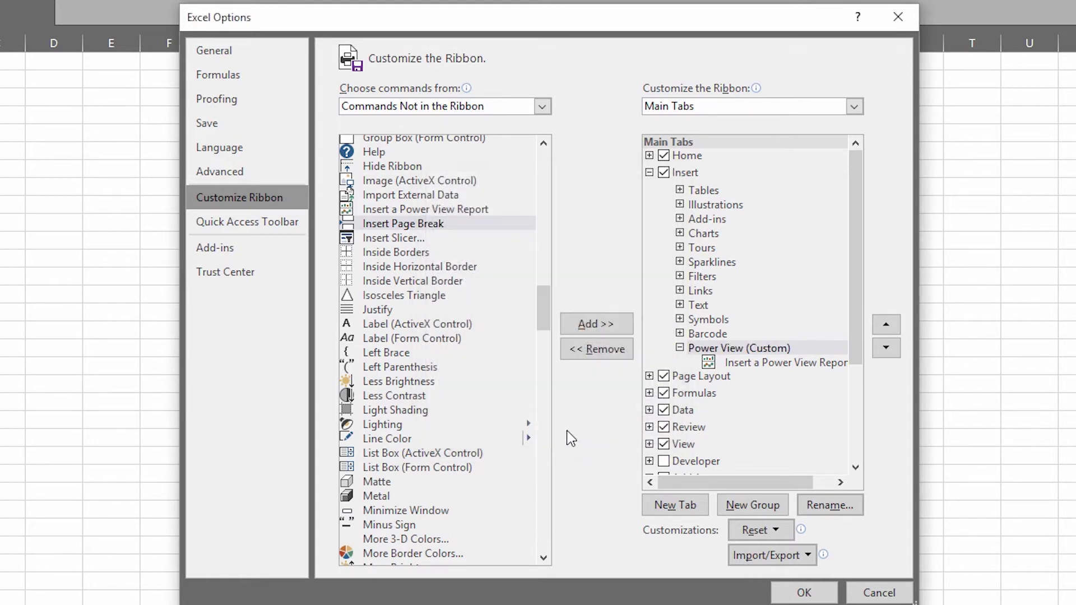
left_click(805, 593)
left_click(930, 57)
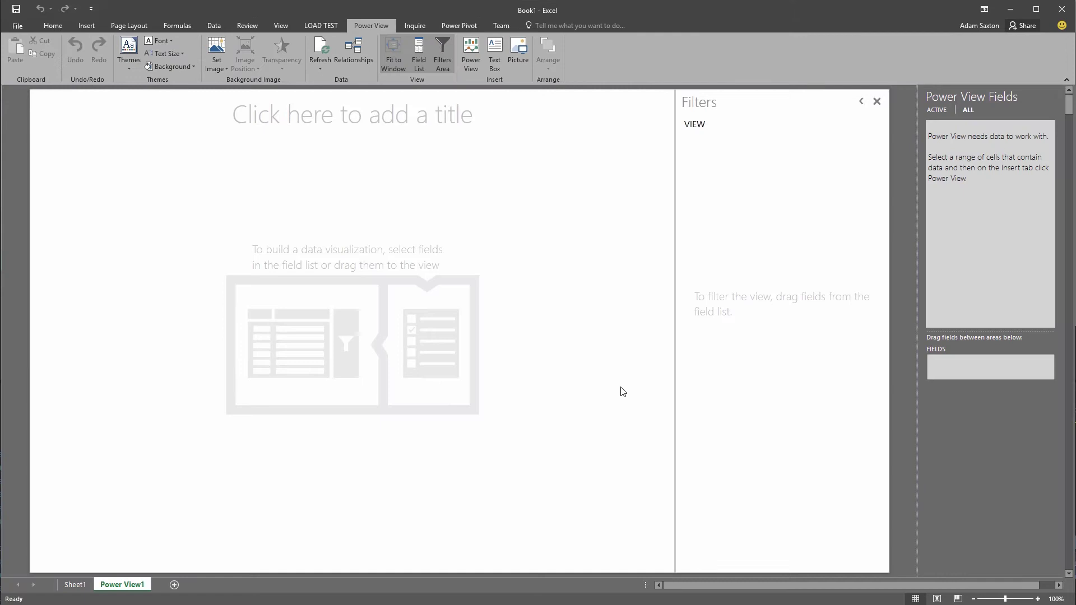